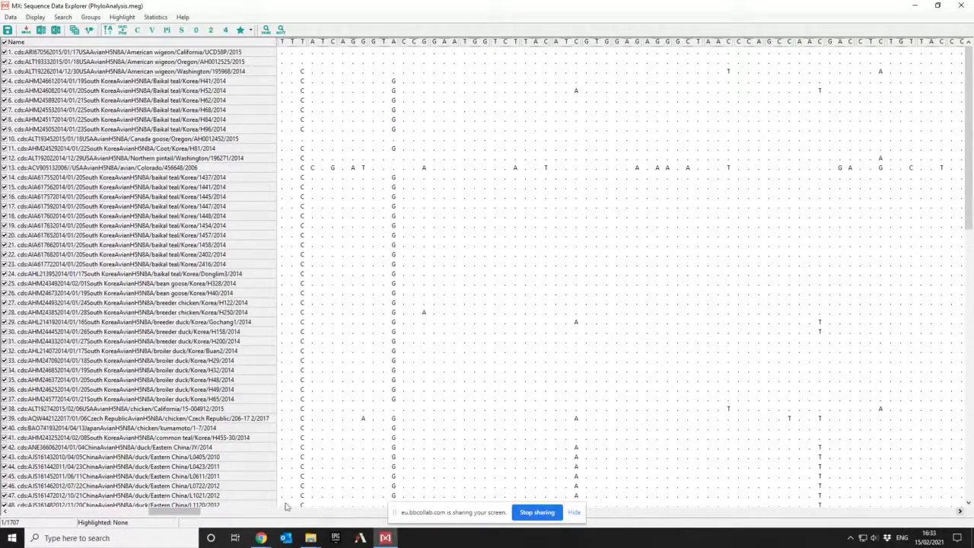
Examine the variable sites along the aligned H5N8 sequences in the Sequence Data Explorer.
{"action": "left_click", "coordinate": [182, 514]}
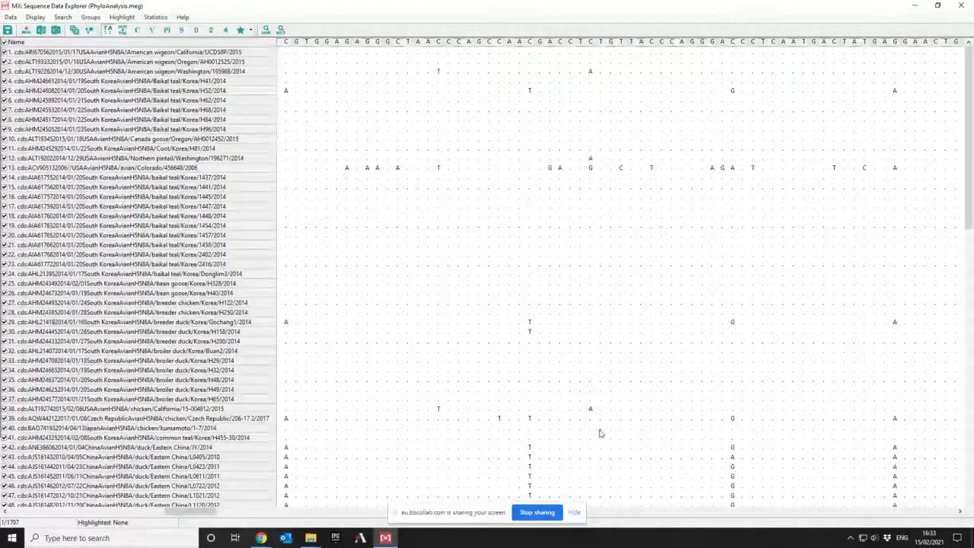
{"action": "left_click", "coordinate": [960, 513]}
{"action": "left_click_drag", "start_coordinate": [959, 512], "coordinate": [959, 513]}
{"action": "left_click_drag", "start_coordinate": [239, 512], "coordinate": [227, 258]}
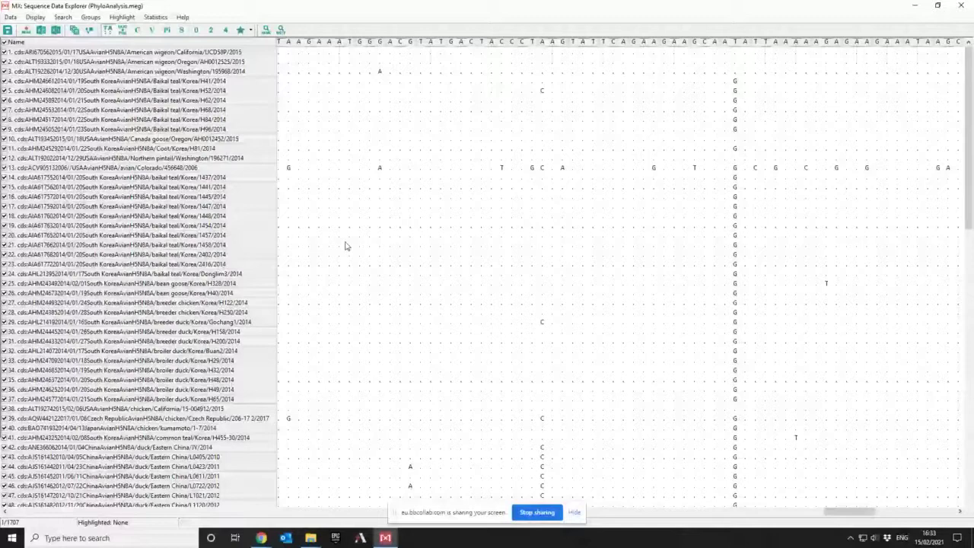
Restore the Sequence Data Explorer to a smaller window, bring up the main analysis window and minimize the Alignment Explorer.
{"action": "left_click", "coordinate": [938, 6]}
{"action": "left_click", "coordinate": [255, 128]}
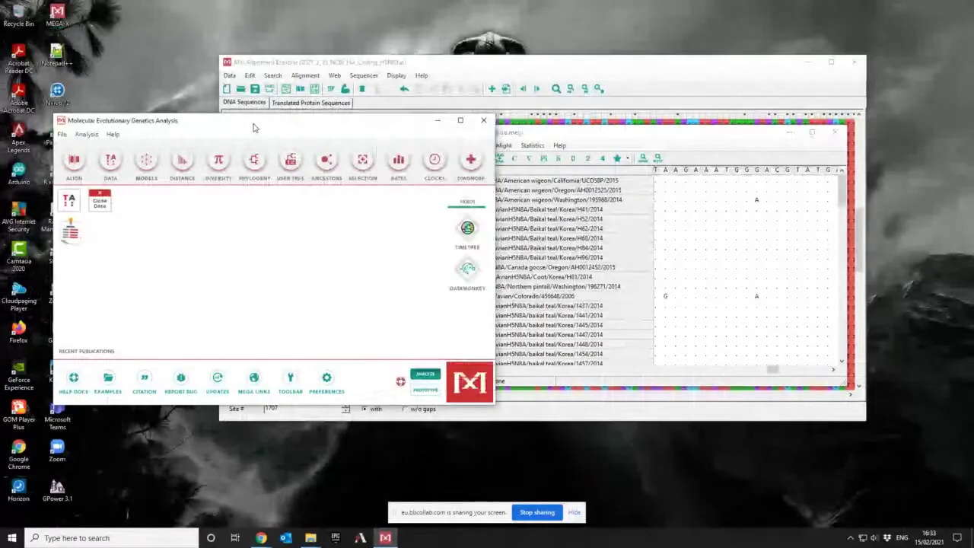
{"action": "left_click_drag", "start_coordinate": [234, 126], "coordinate": [274, 137]}
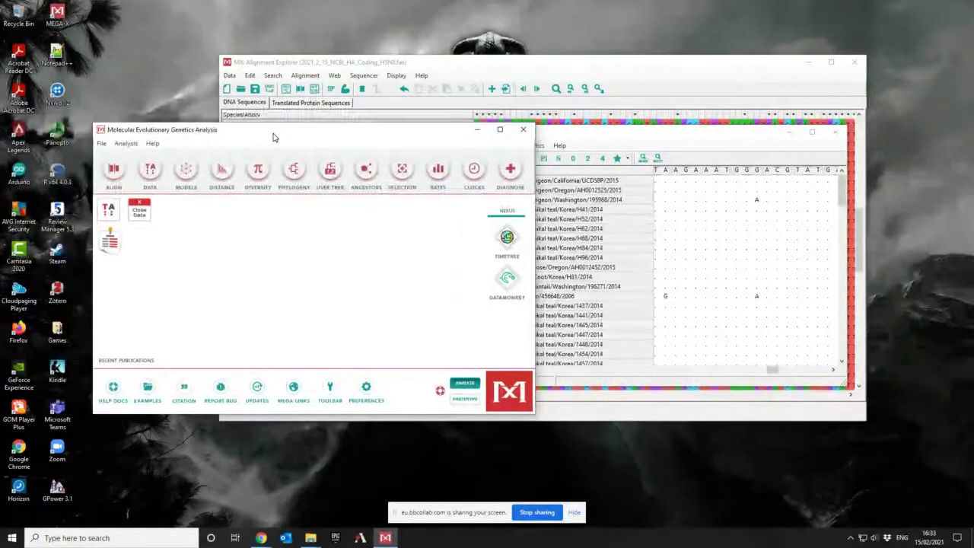
{"action": "left_click", "coordinate": [512, 66]}
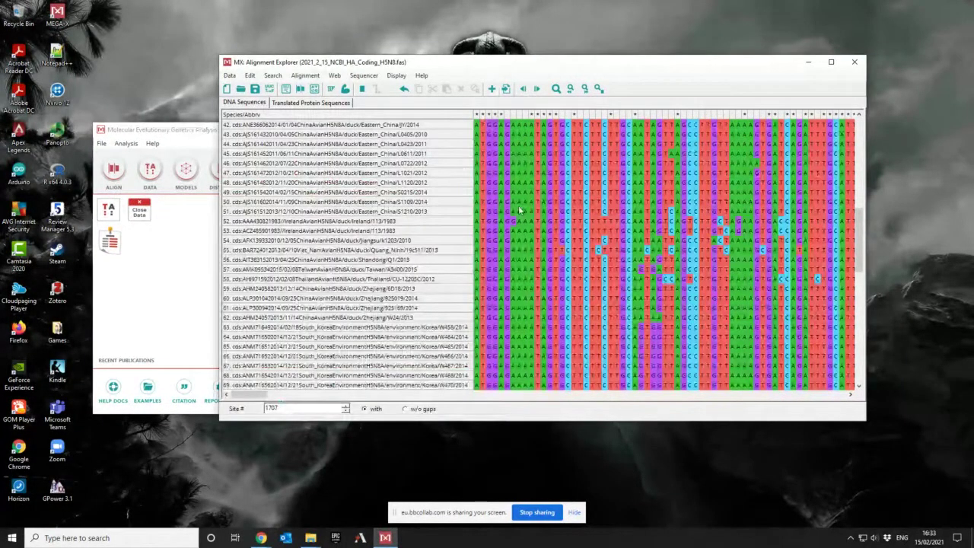
{"action": "left_click", "coordinate": [808, 61]}
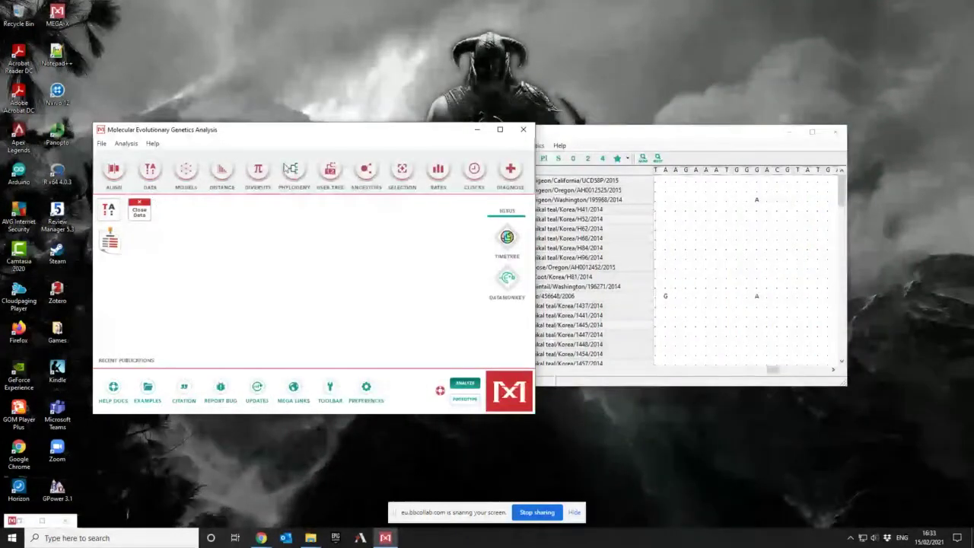
Start constructing a Maximum Likelihood tree from the currently active data, PhyloAnalysis.meg.
{"action": "left_click", "coordinate": [300, 172]}
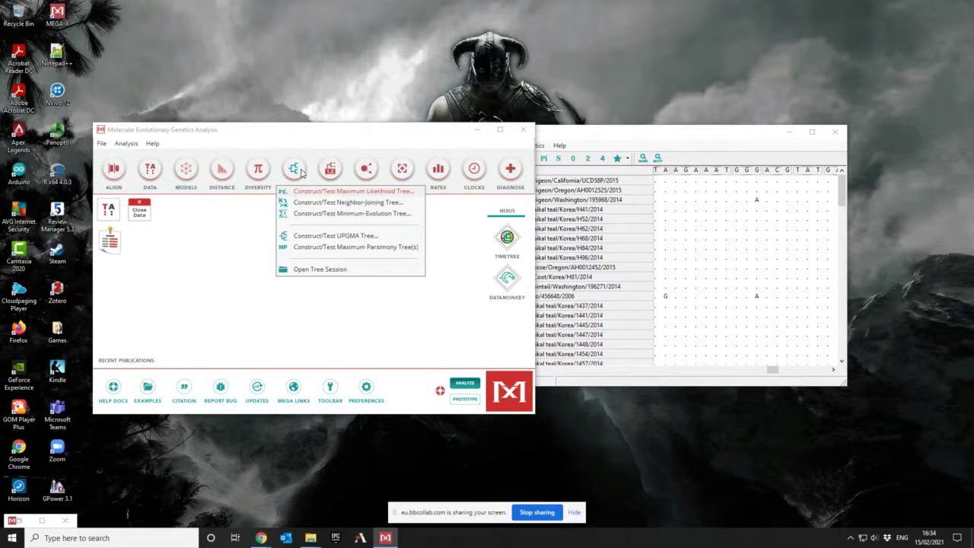
{"action": "left_click", "coordinate": [358, 194]}
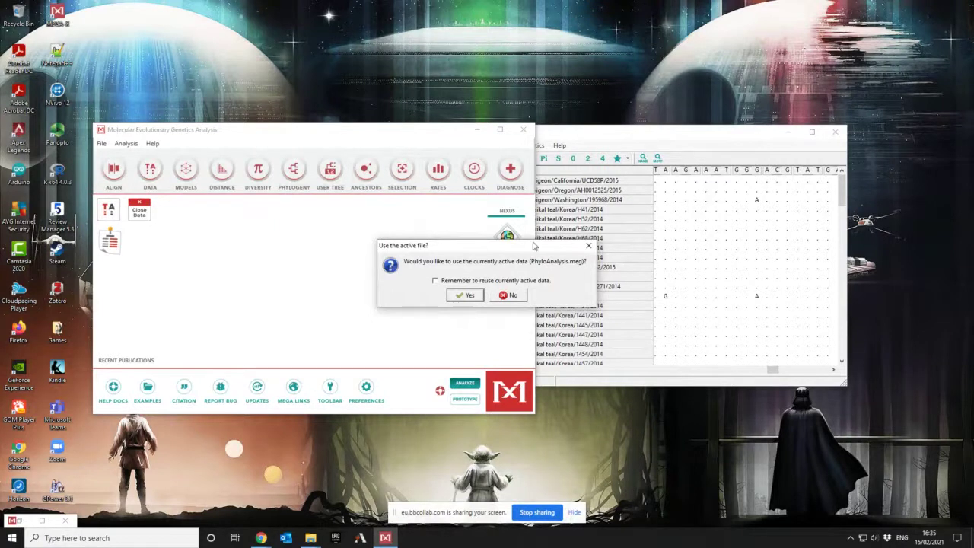
{"action": "left_click", "coordinate": [466, 295]}
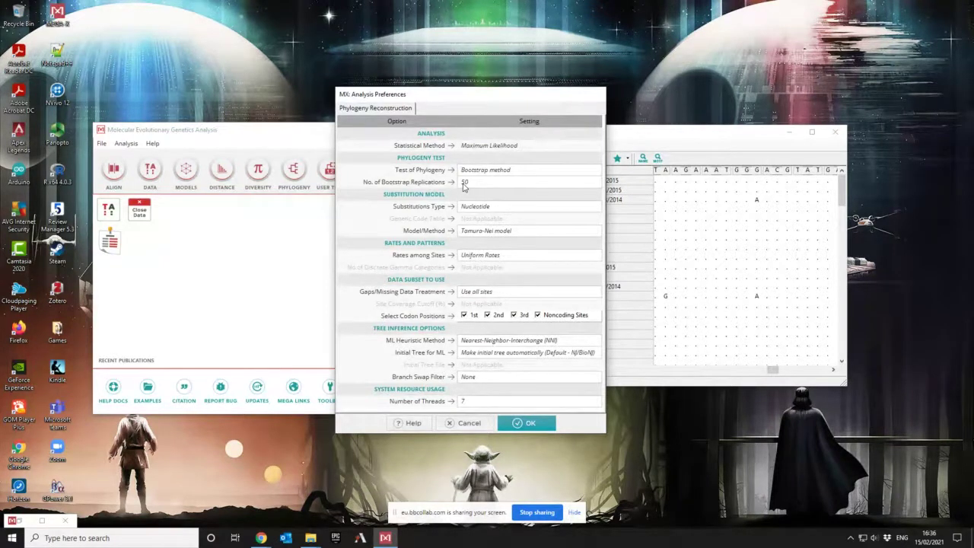
Review the phylogeny test, bootstrap replications and substitutions type options, keeping Nucleotide as the substitutions type.
{"action": "left_click", "coordinate": [673, 143]}
{"action": "left_click", "coordinate": [523, 168]}
{"action": "left_click", "coordinate": [472, 182]}
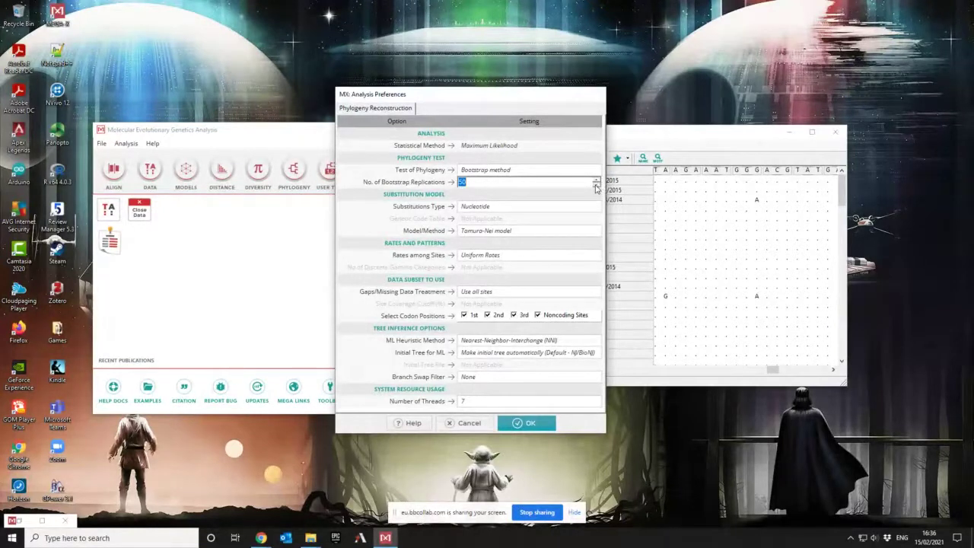
{"action": "left_click", "coordinate": [490, 183]}
{"action": "left_click", "coordinate": [473, 208]}
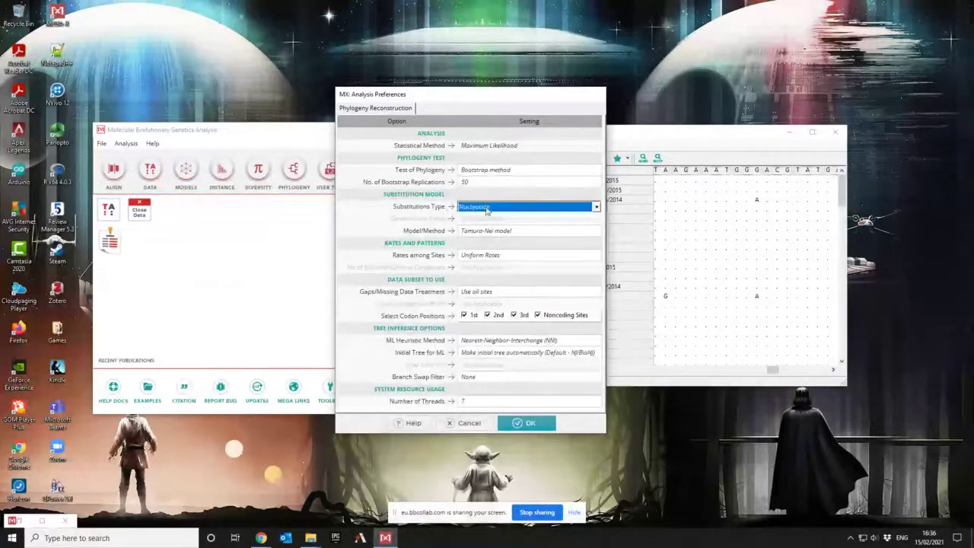
{"action": "left_click", "coordinate": [487, 208]}
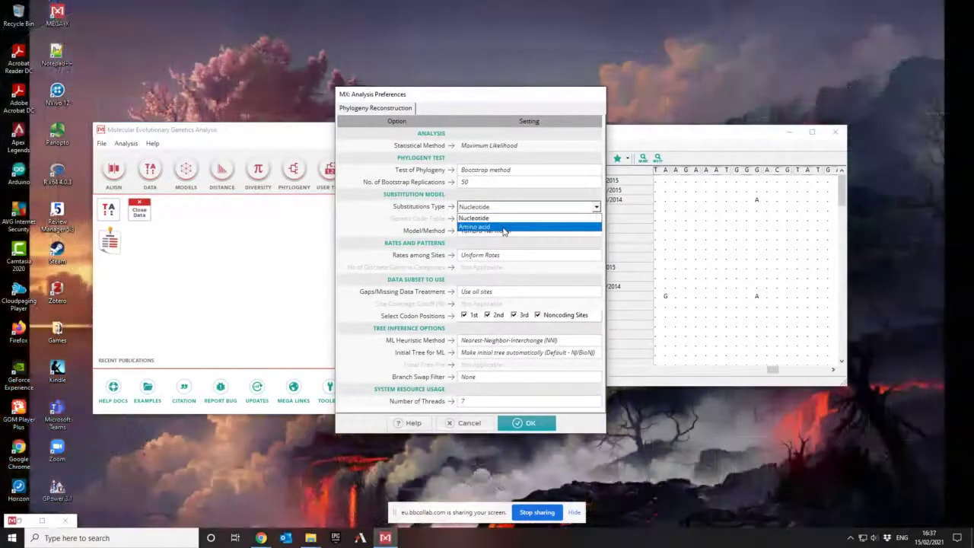
{"action": "left_click", "coordinate": [452, 209]}
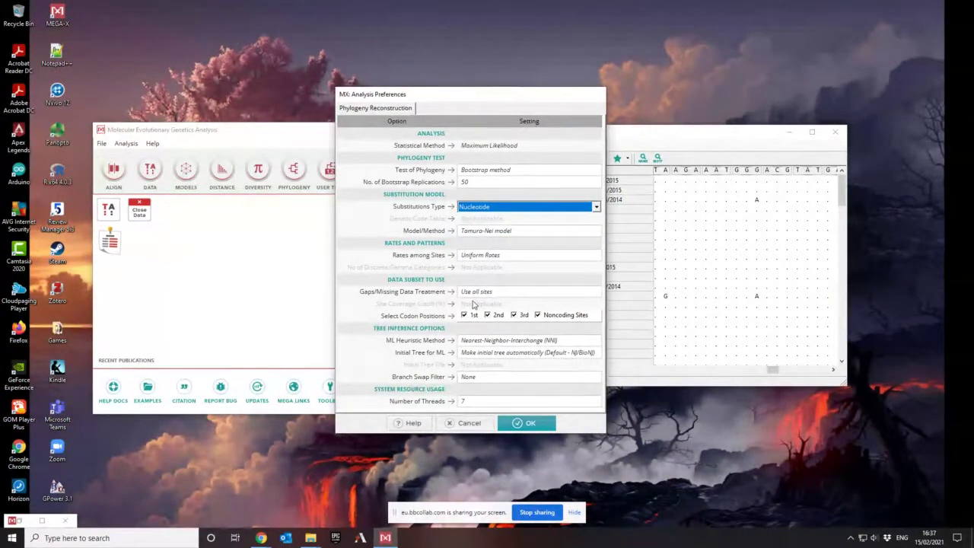
Look through the available nucleotide substitution models and select the Tamura-Nei model.
{"action": "left_click", "coordinate": [520, 232]}
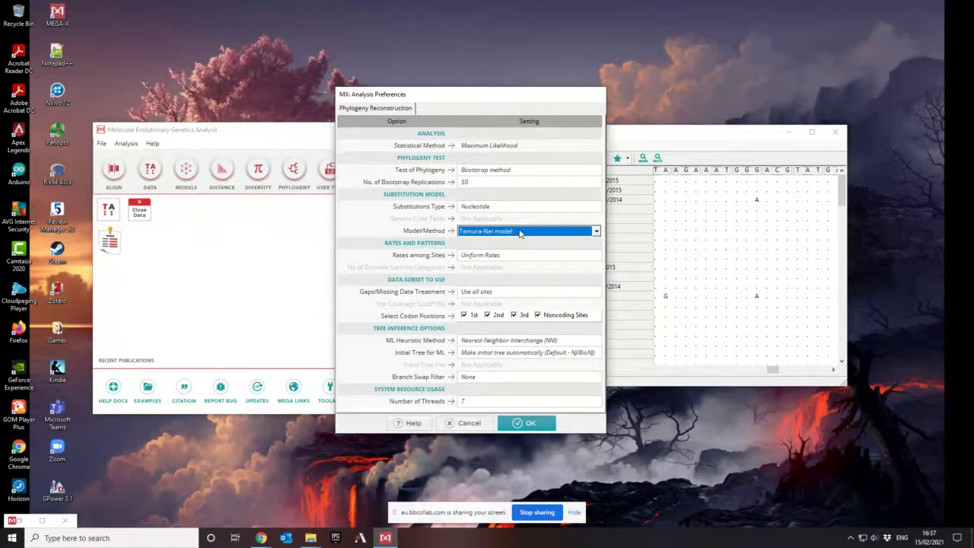
{"action": "left_click", "coordinate": [597, 231]}
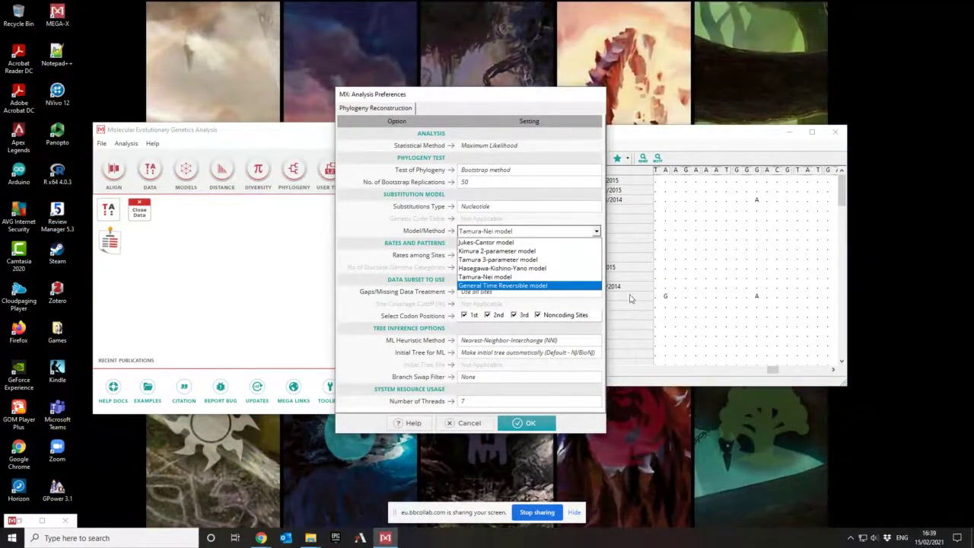
{"action": "key", "text": "Up"}
{"action": "key", "text": "Up"}
{"action": "key", "text": "Up"}
{"action": "key", "text": "Up"}
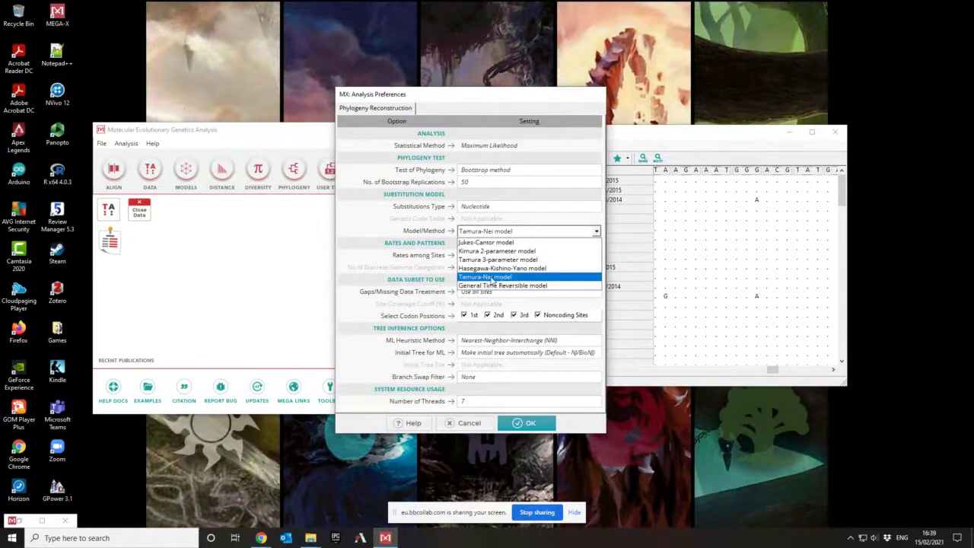
{"action": "left_click", "coordinate": [493, 277]}
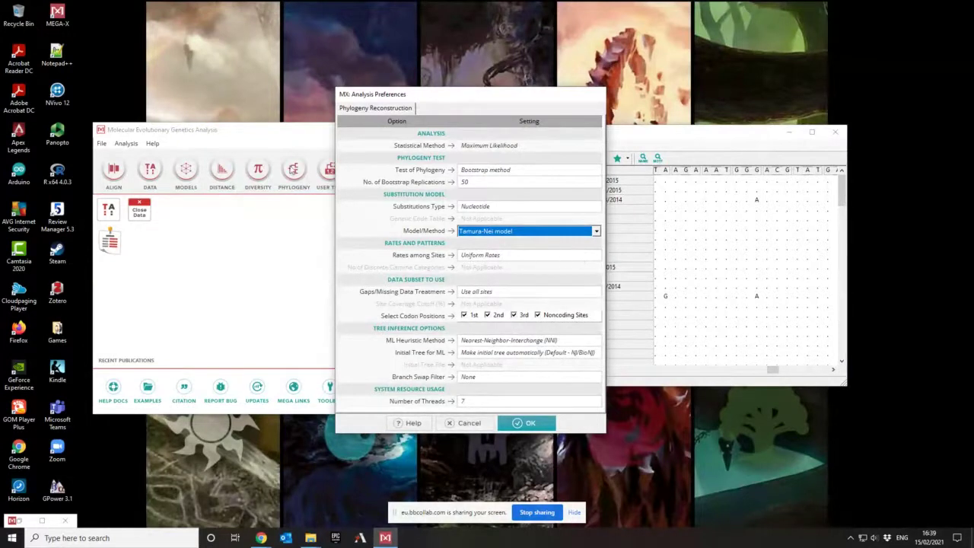
{"action": "left_click_drag", "start_coordinate": [457, 96], "coordinate": [647, 93]}
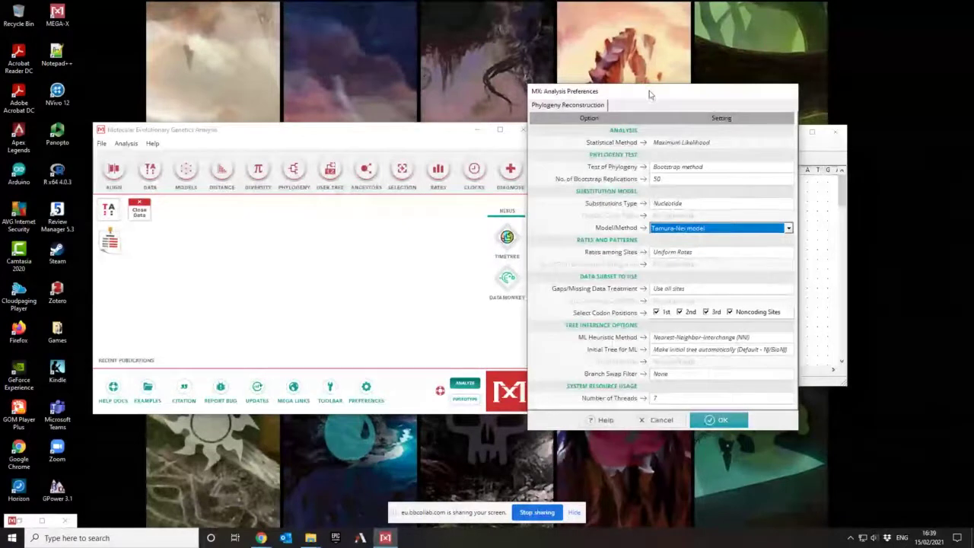
{"action": "left_click_drag", "start_coordinate": [649, 94], "coordinate": [474, 82]}
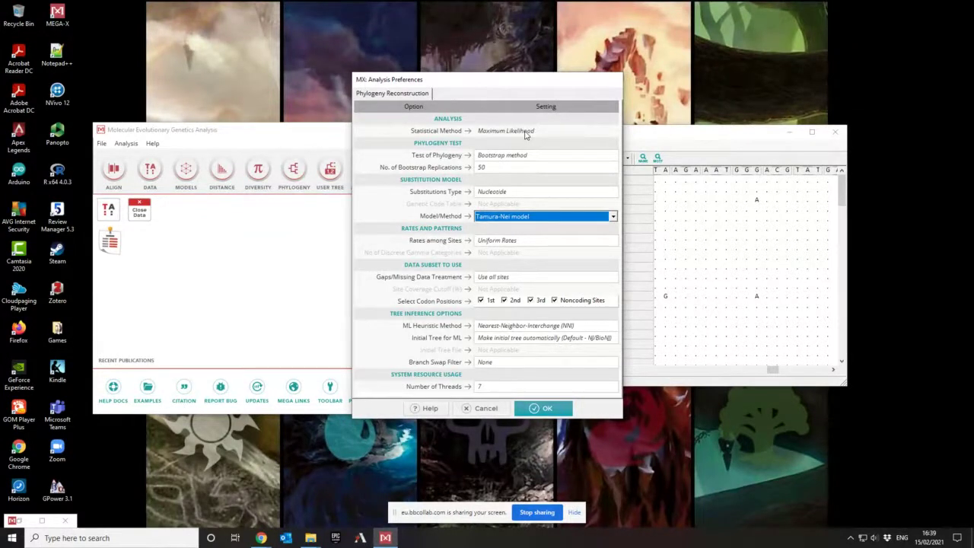
{"action": "left_click", "coordinate": [614, 218]}
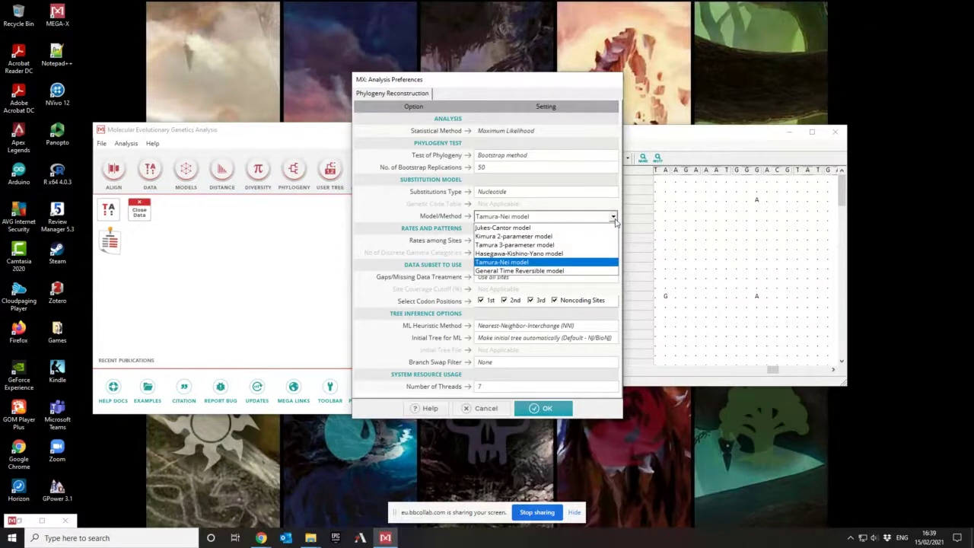
{"action": "left_click", "coordinate": [614, 219]}
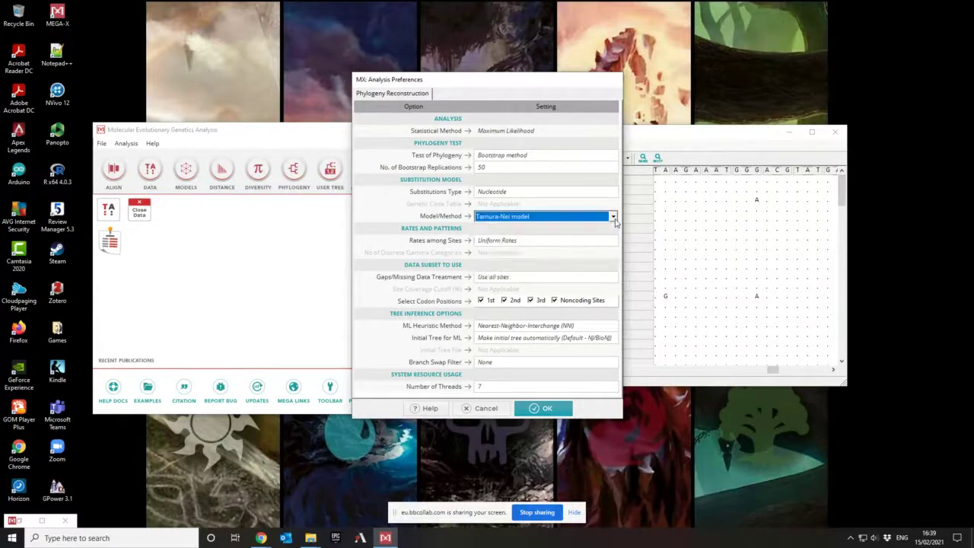
Set the rates among sites to Gamma Distributed With Invariant Sites (G+I).
{"action": "left_click", "coordinate": [536, 242]}
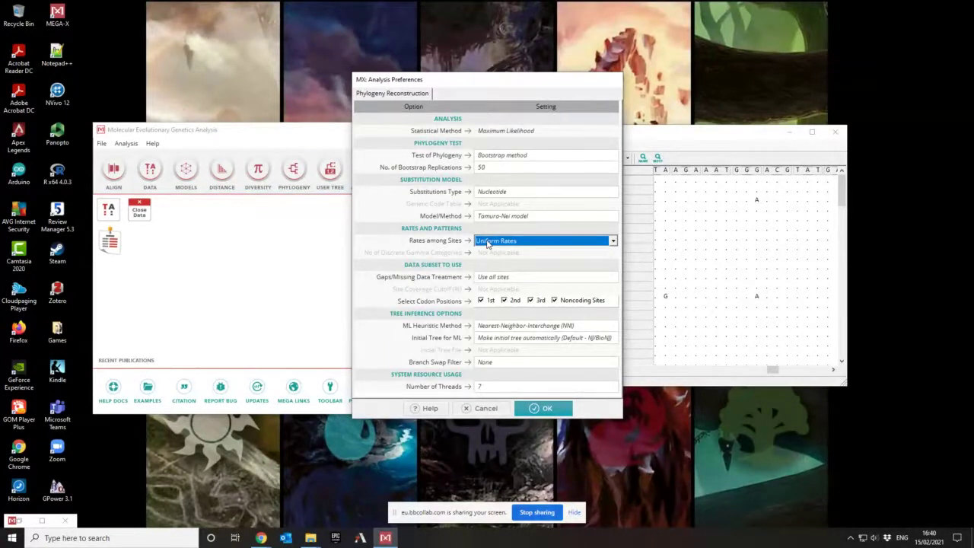
{"action": "left_click", "coordinate": [614, 241]}
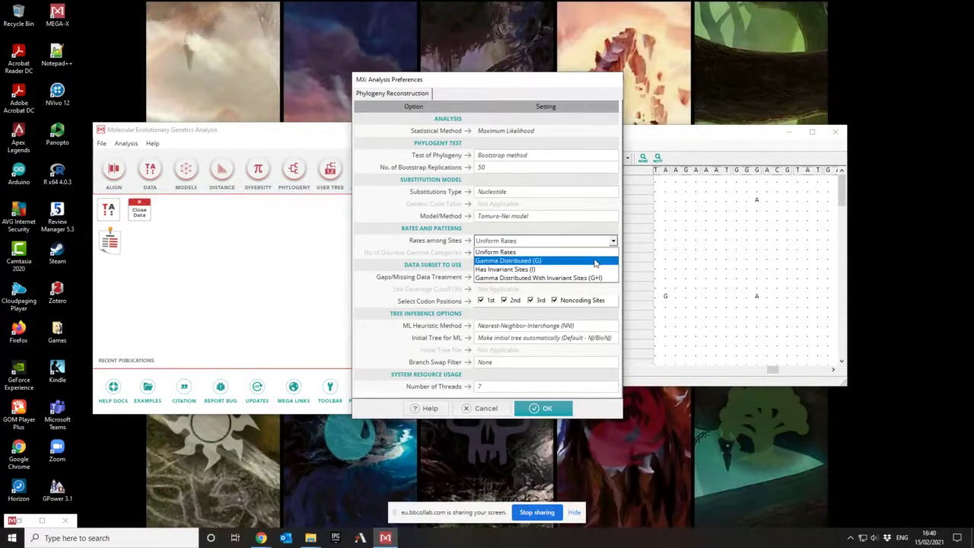
{"action": "left_click", "coordinate": [595, 263]}
{"action": "left_click", "coordinate": [613, 242]}
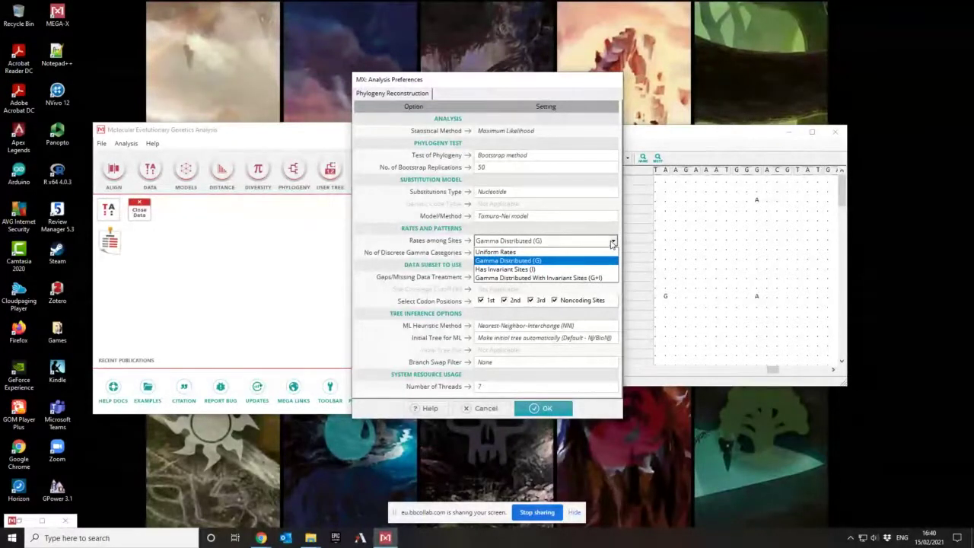
{"action": "left_click", "coordinate": [526, 280]}
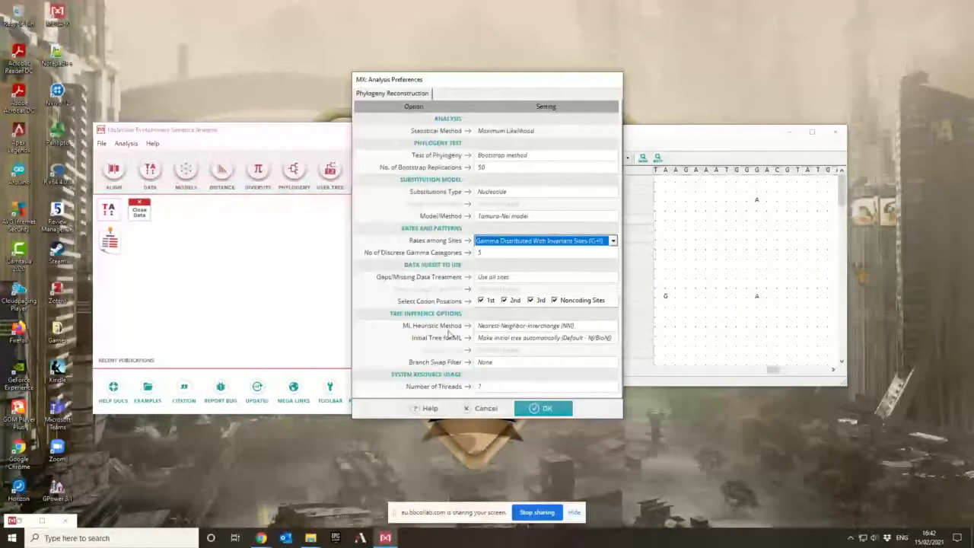
Check the gaps/missing data treatment and the available ML heuristic methods without changing them.
{"action": "left_click", "coordinate": [537, 278]}
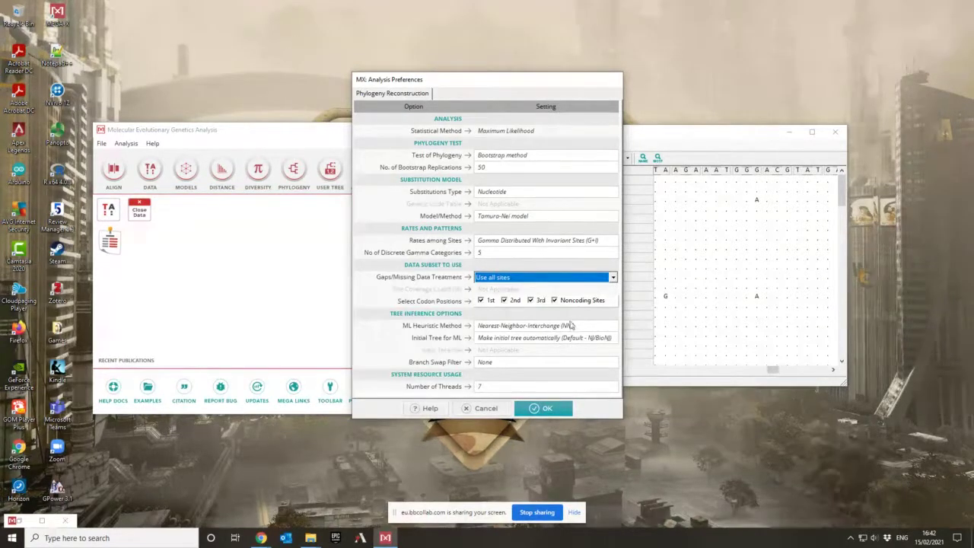
{"action": "left_click", "coordinate": [515, 327]}
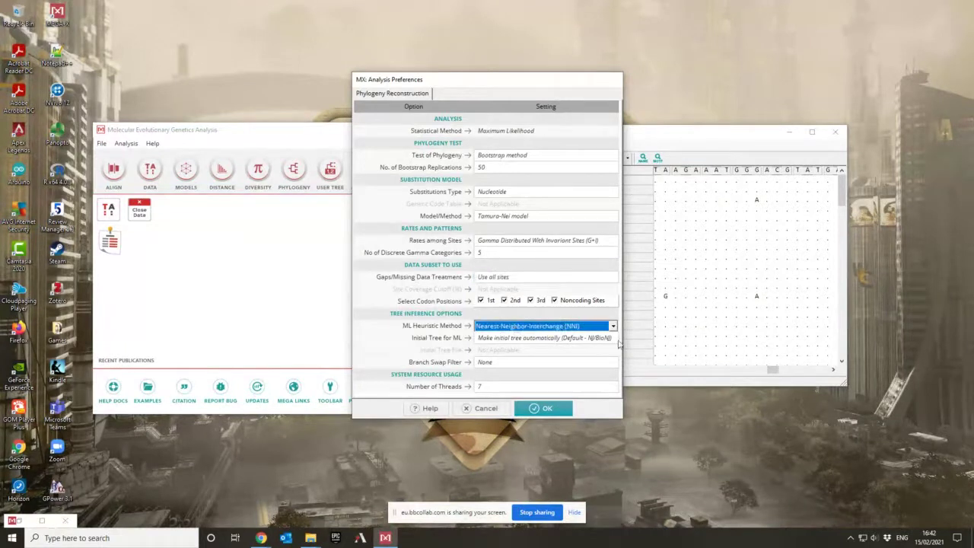
{"action": "left_click", "coordinate": [613, 327]}
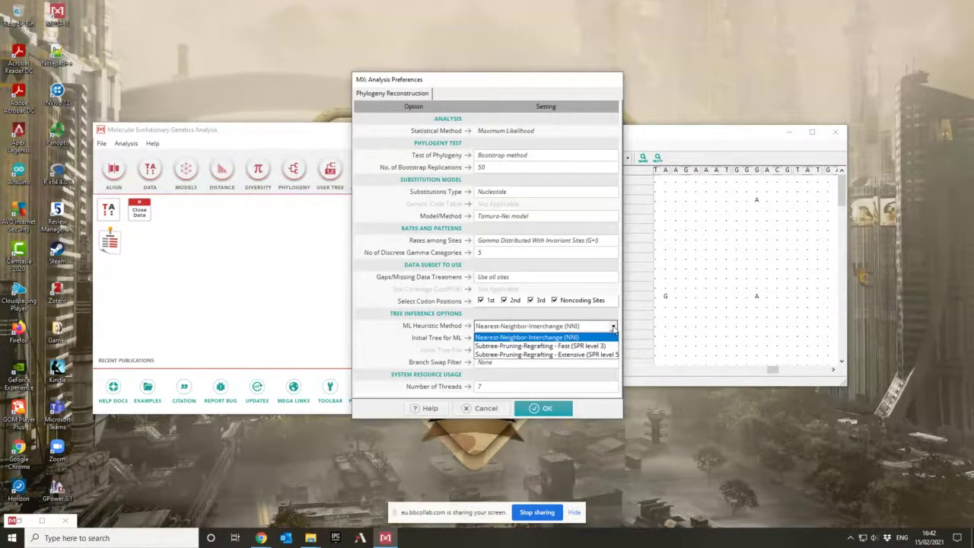
{"action": "left_click", "coordinate": [613, 327]}
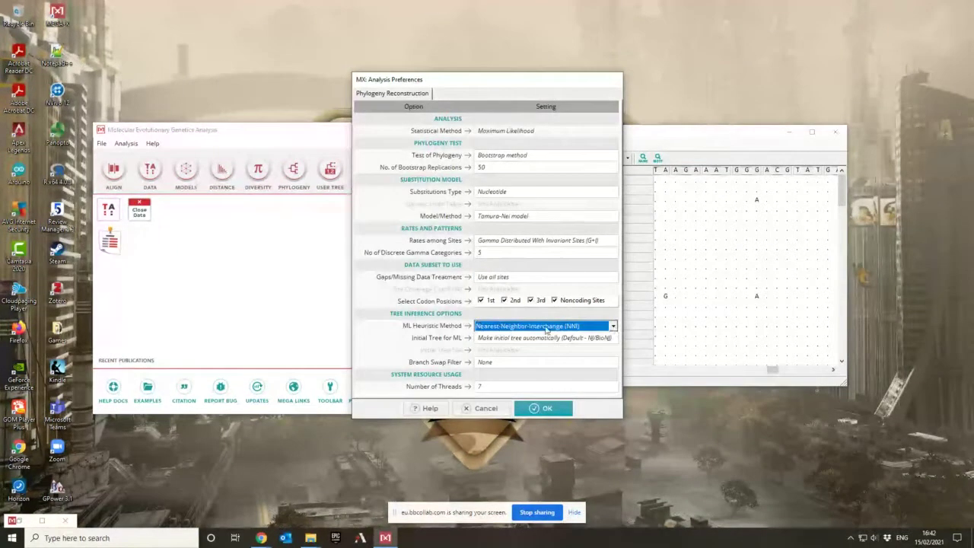
Set the number of threads to 4 and run the Maximum Likelihood tree analysis.
{"action": "left_click", "coordinate": [485, 388]}
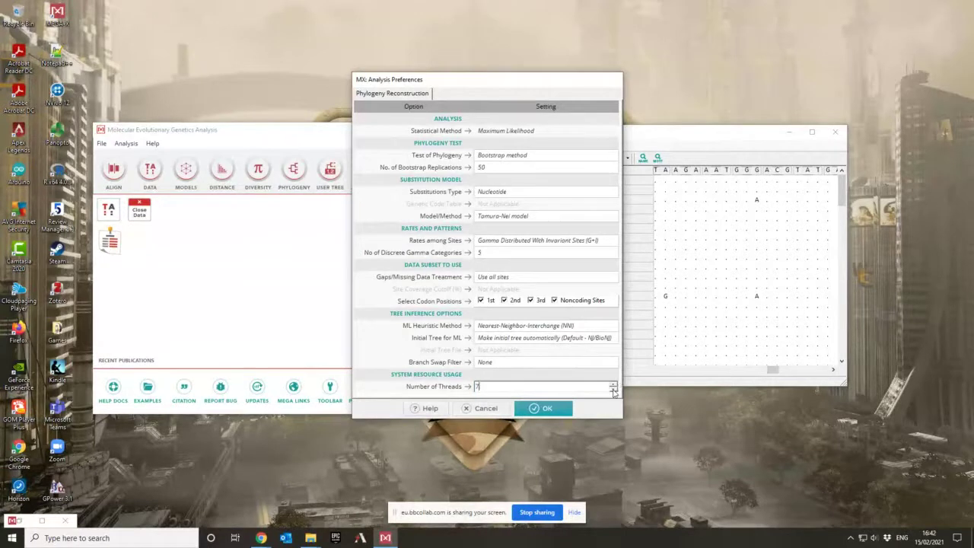
{"action": "left_click", "coordinate": [614, 392]}
{"action": "left_click", "coordinate": [615, 391]}
{"action": "left_click", "coordinate": [614, 391]}
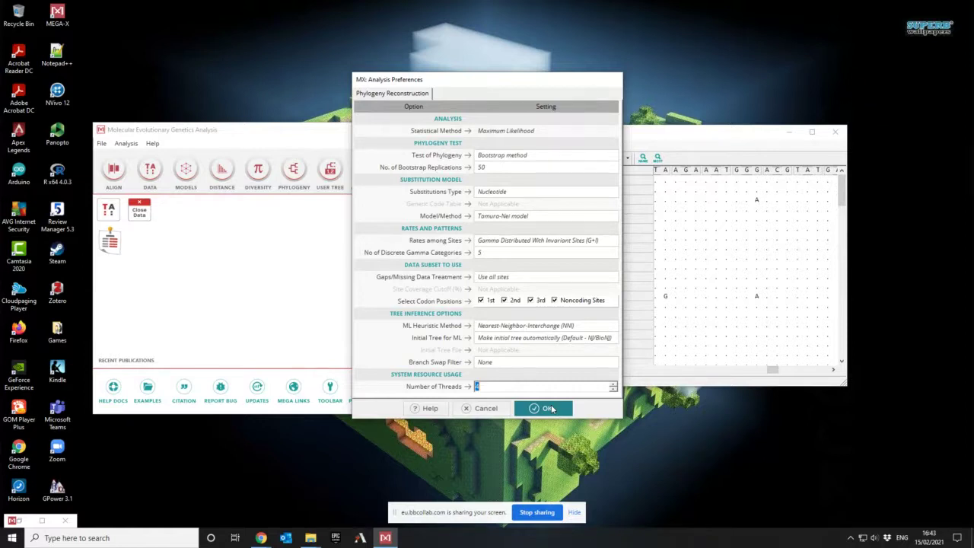
{"action": "left_click", "coordinate": [551, 409]}
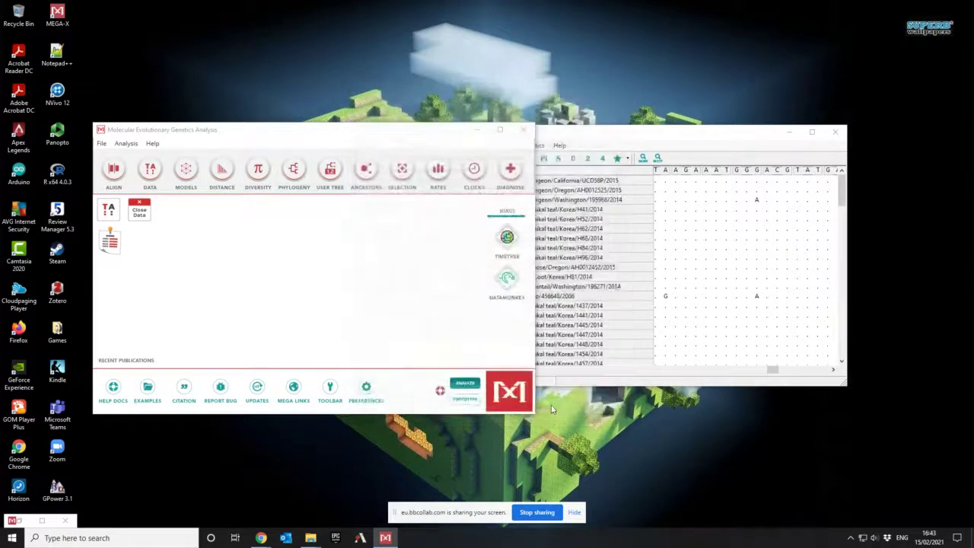